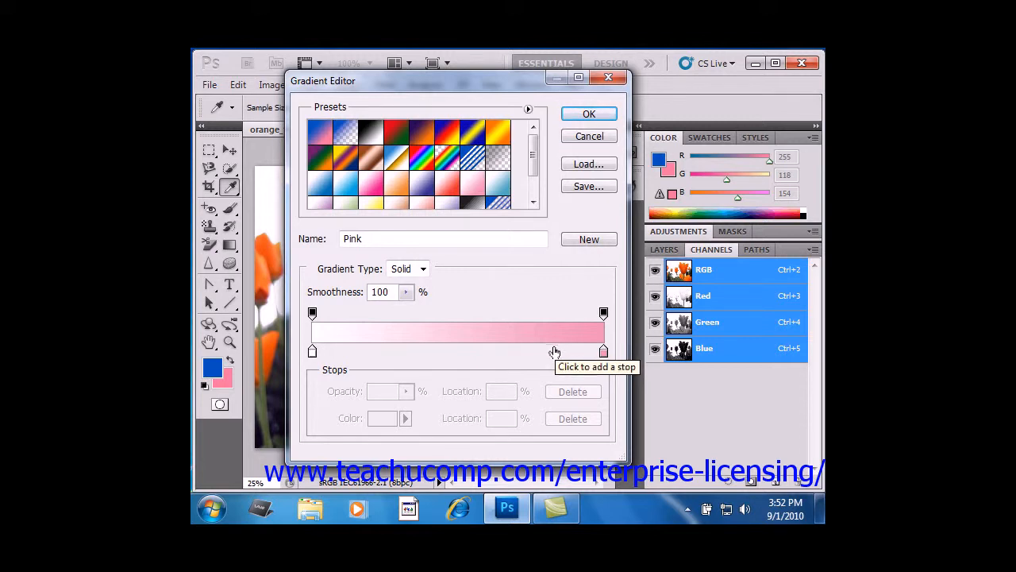
- Name the gradient Pink2, choose the Solid gradient type and keep the smoothness at 100%
left_click(390, 238)
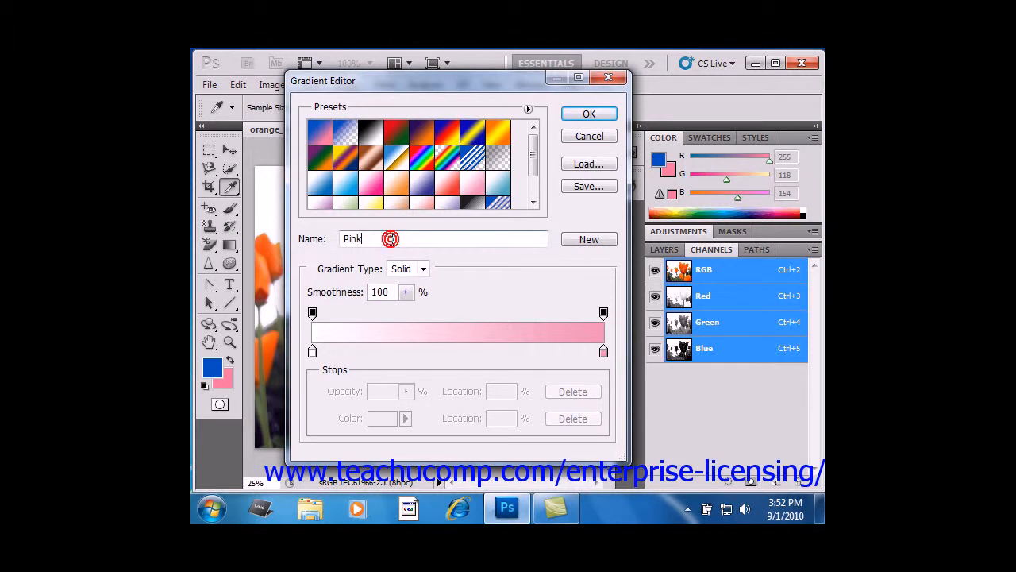
type("2")
left_click(412, 270)
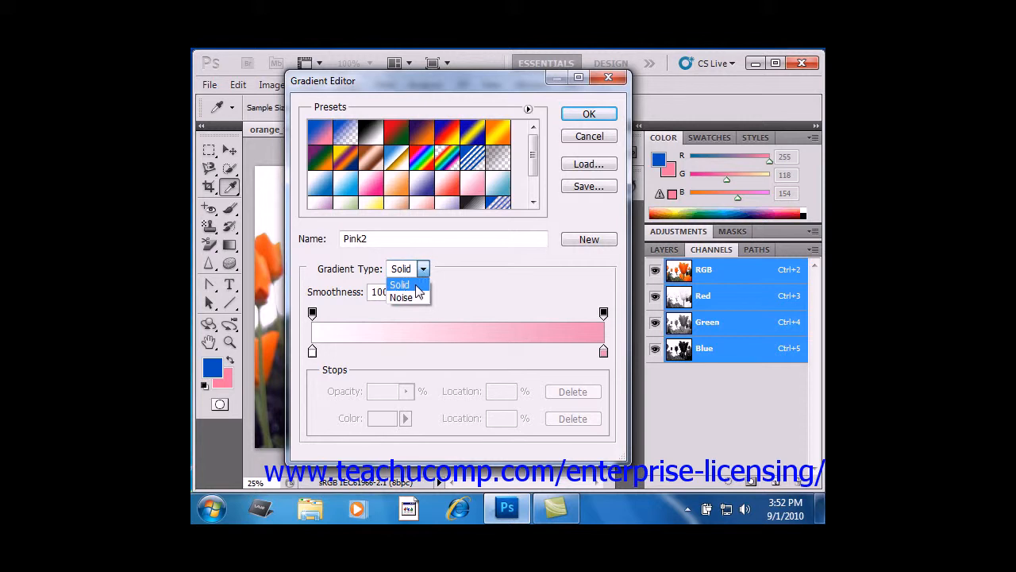
left_click(416, 285)
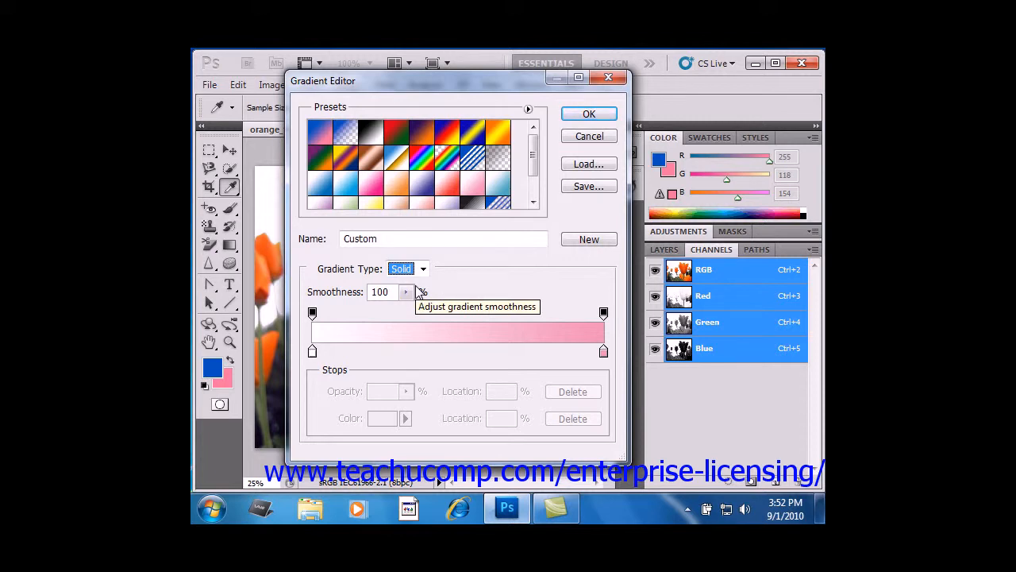
left_click(405, 291)
left_click_drag(405, 311, 449, 292)
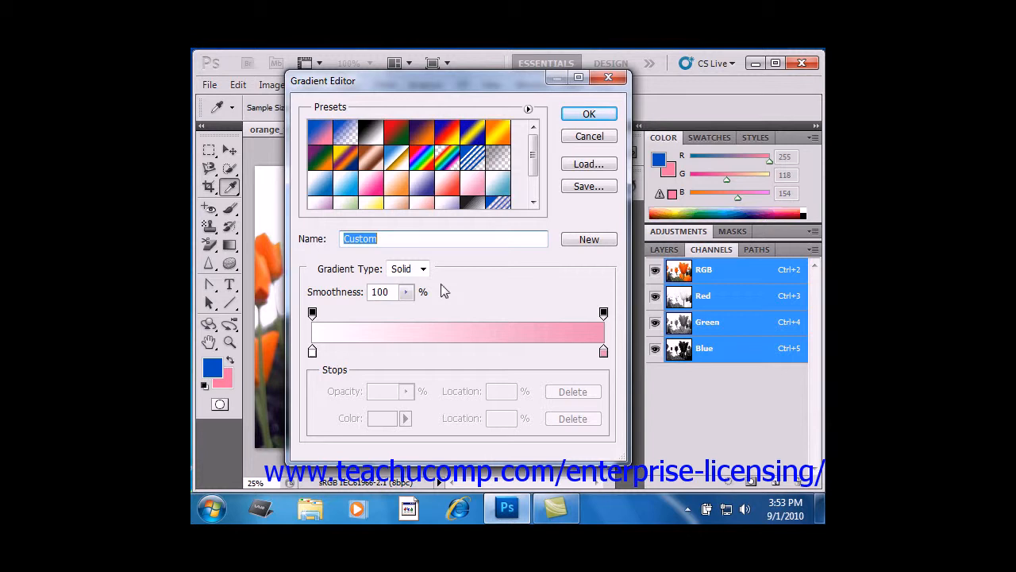
- Add a colour stop at 25% on the gradient, and add another at 55% and delete it
left_click(385, 352)
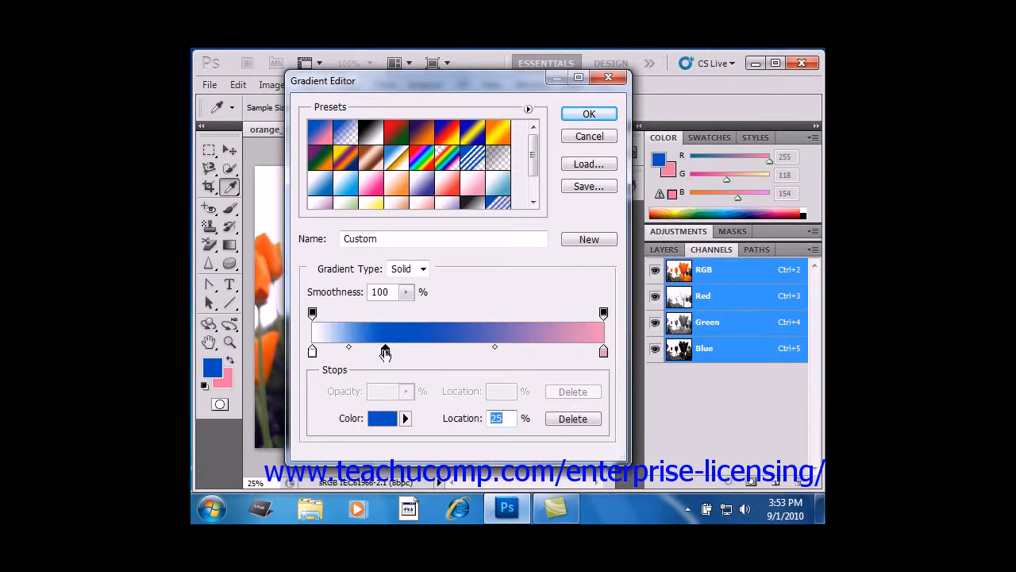
left_click(472, 352)
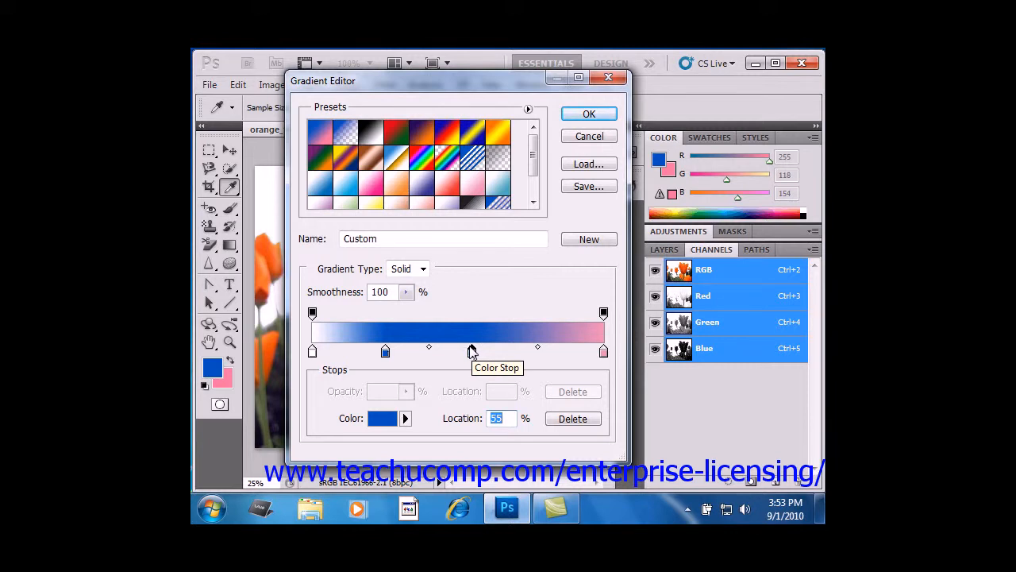
left_click(572, 419)
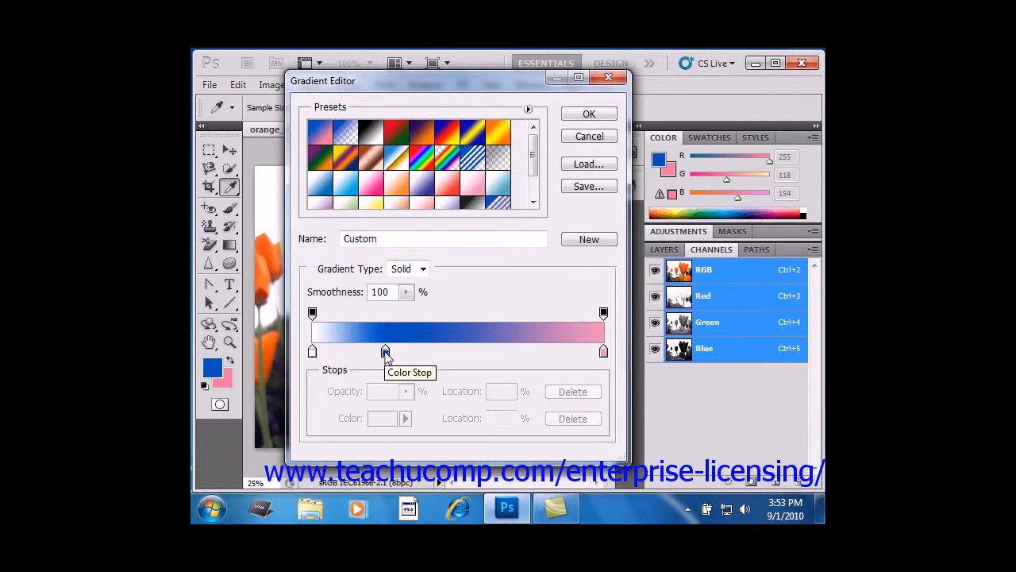
- Change the colour of the 25% stop to purple 72169a
left_click(385, 351)
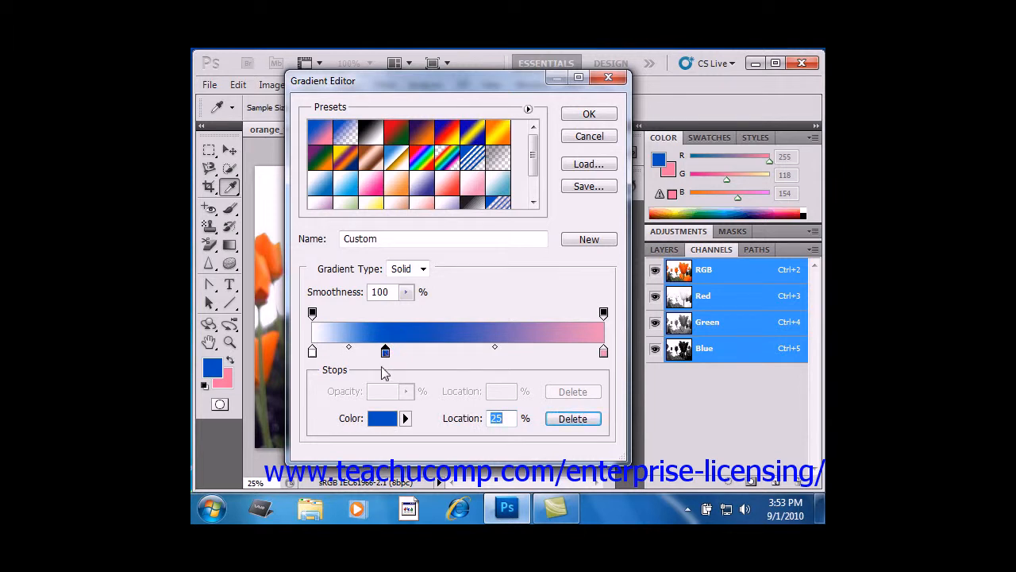
left_click(404, 418)
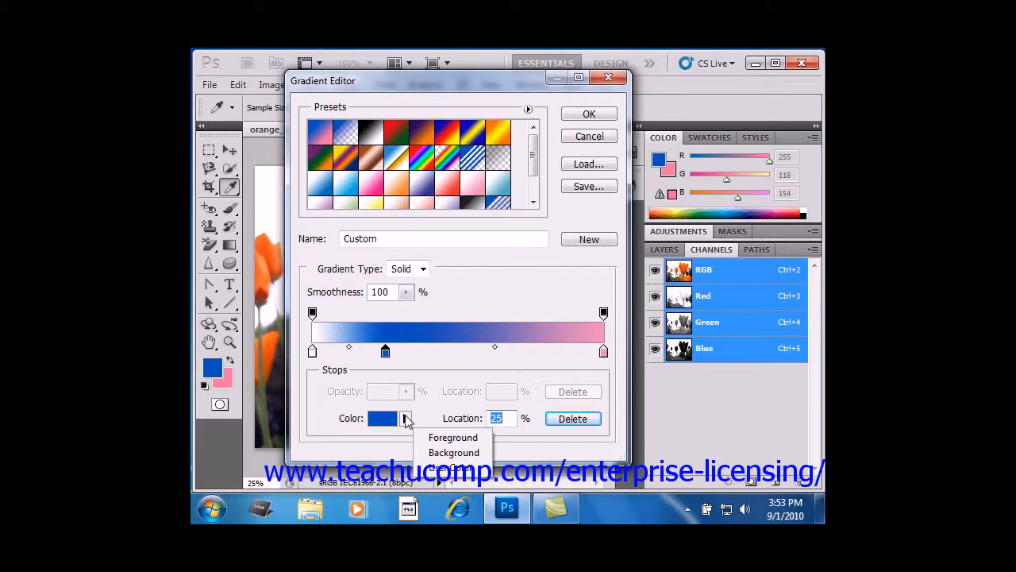
left_click(382, 421)
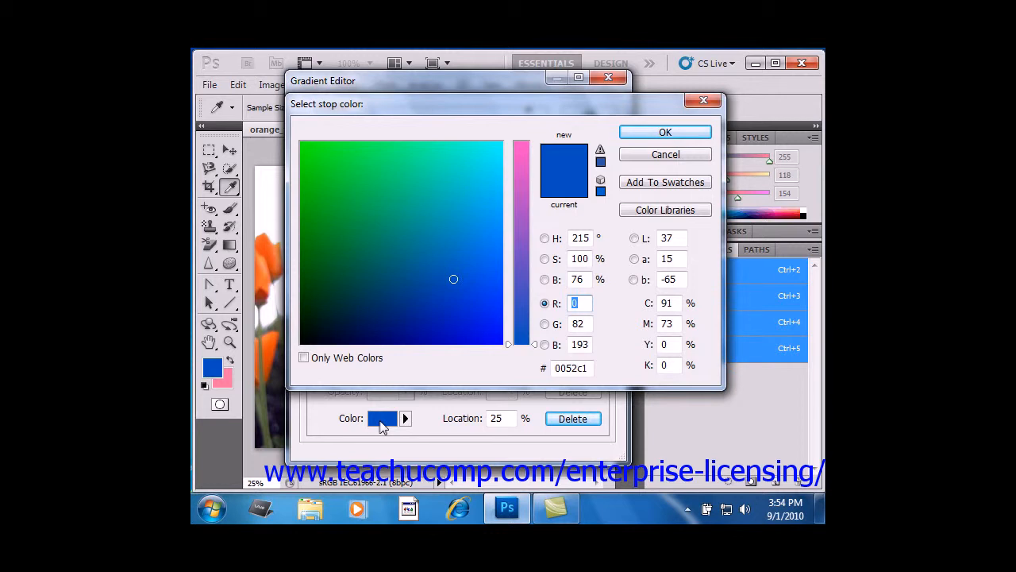
left_click(465, 203)
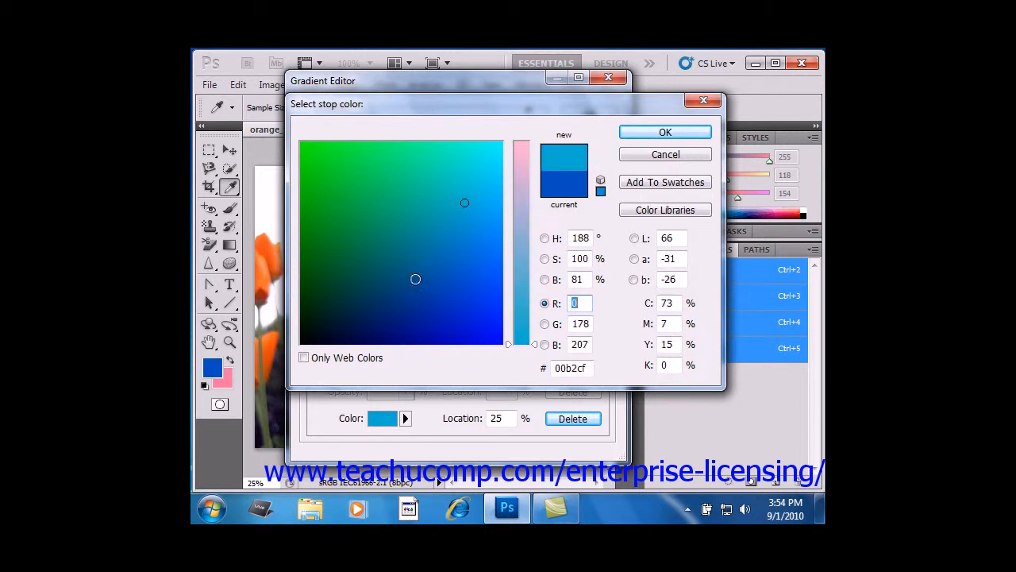
left_click(399, 297)
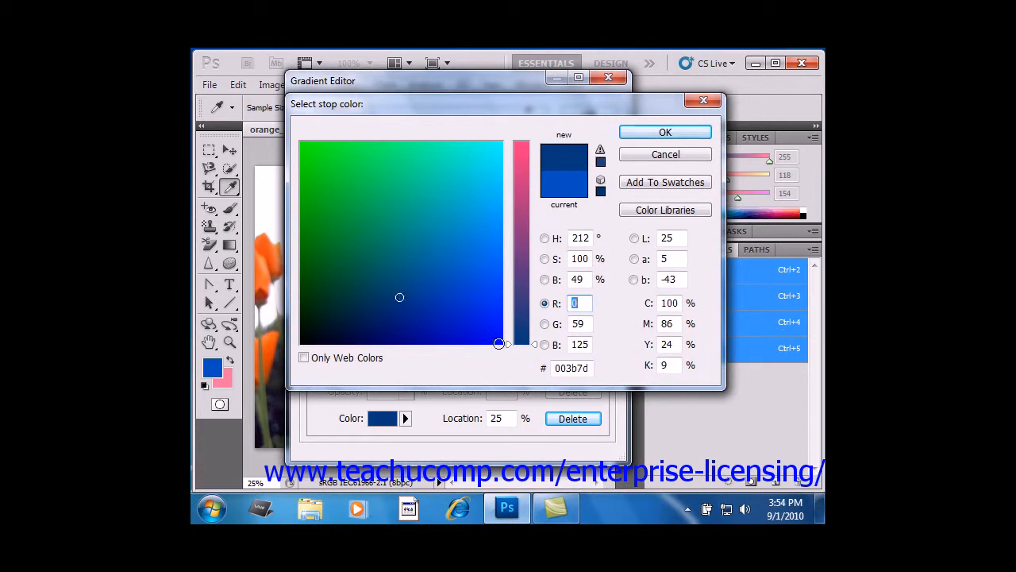
left_click_drag(512, 347, 516, 174)
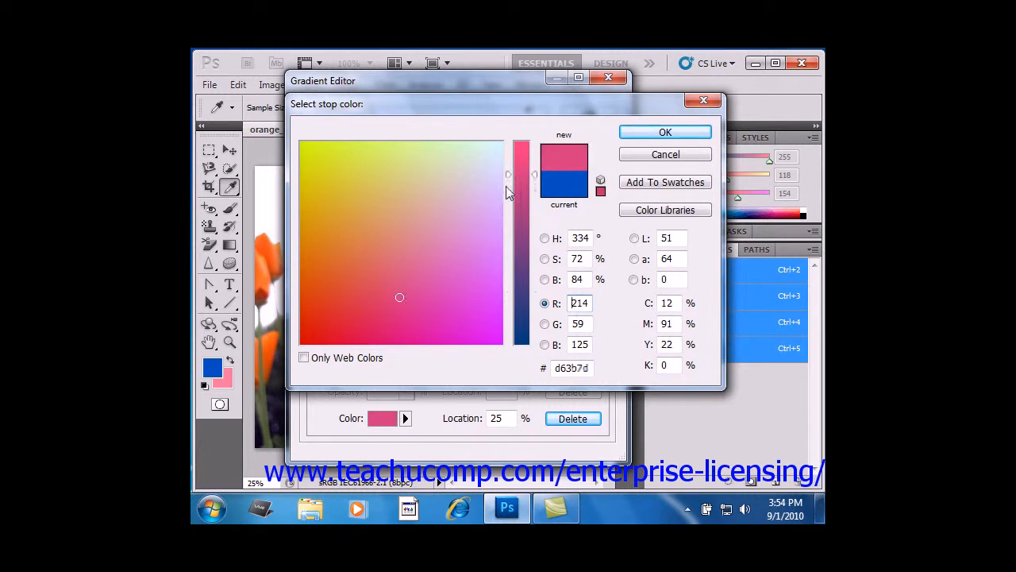
left_click(519, 254)
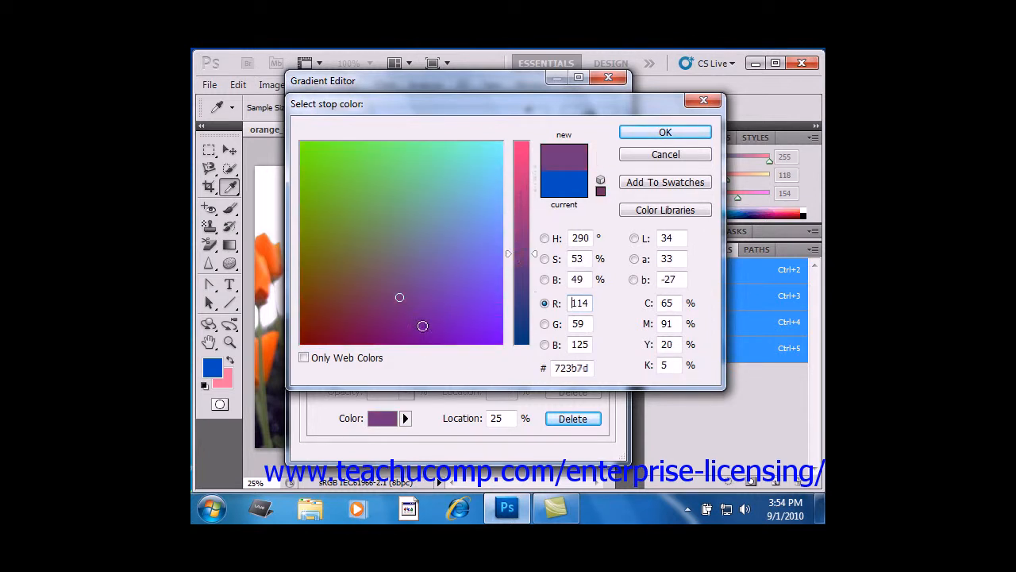
left_click(422, 326)
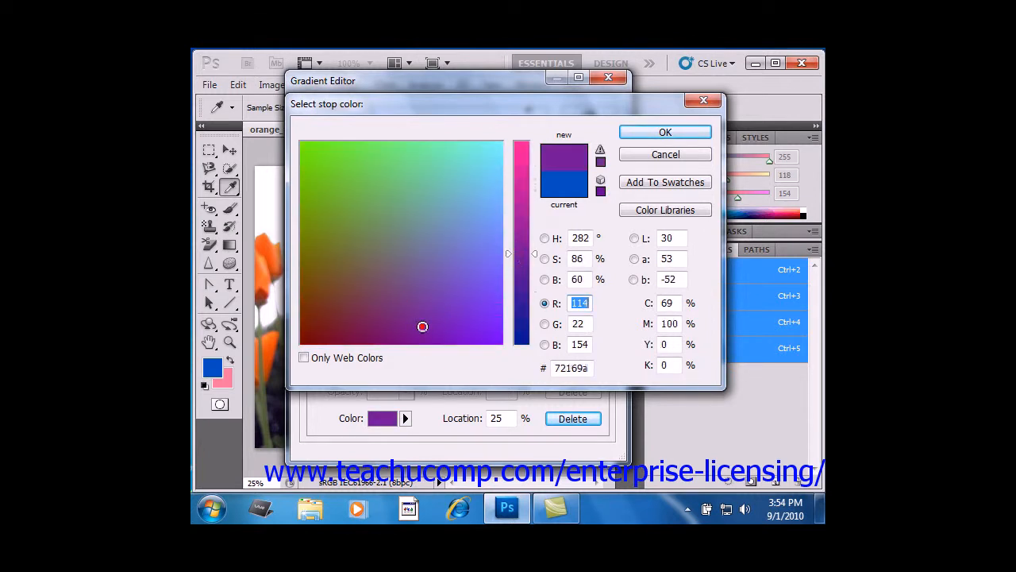
left_click(644, 135)
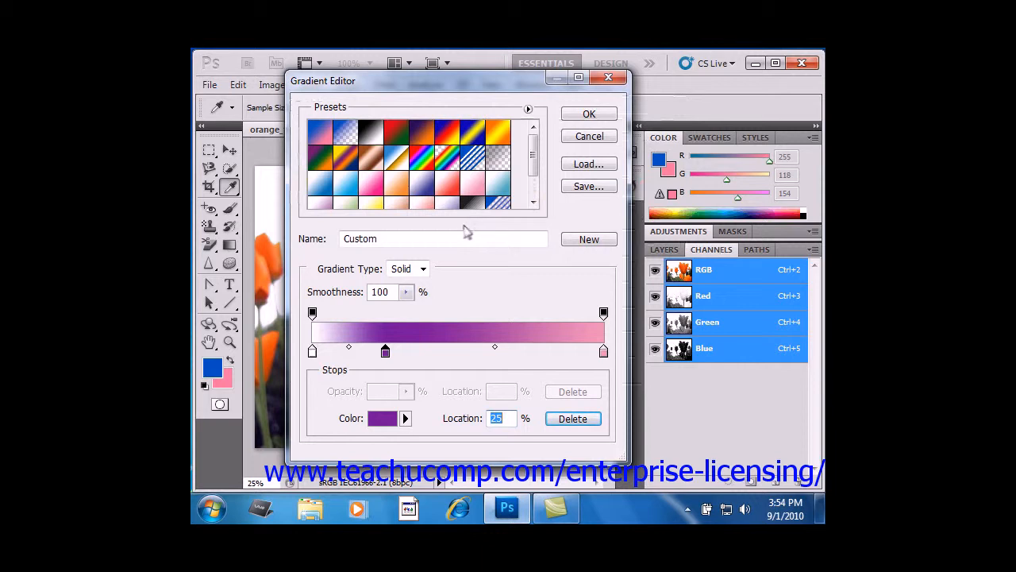
- Move the purple stop to 22% and the midpoint between it and the pink stop to 37%
mouse_move(385, 353)
left_mouse_down()
mouse_move(457, 355)
mouse_move(378, 360)
left_mouse_up()
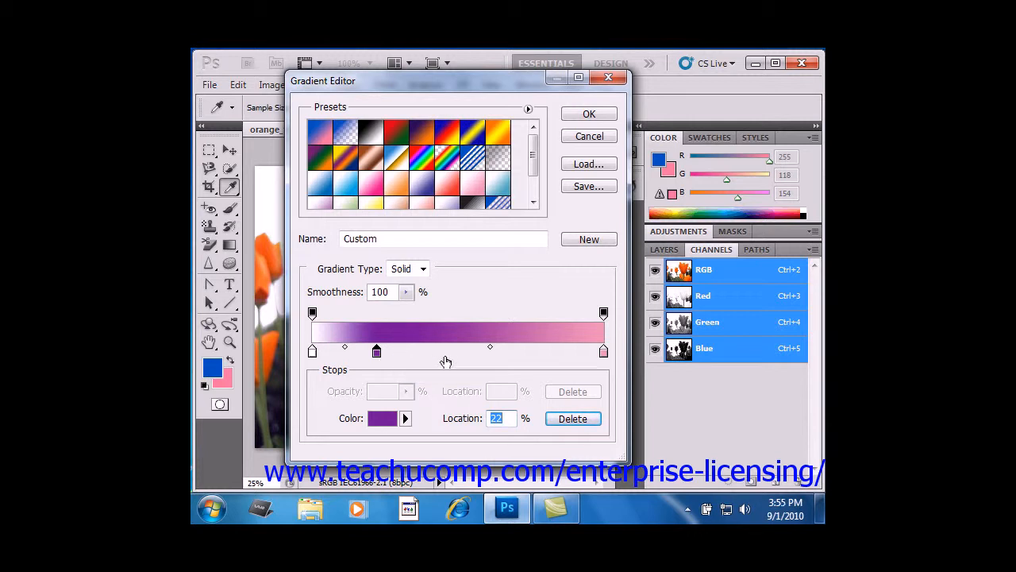
left_click_drag(490, 348, 463, 352)
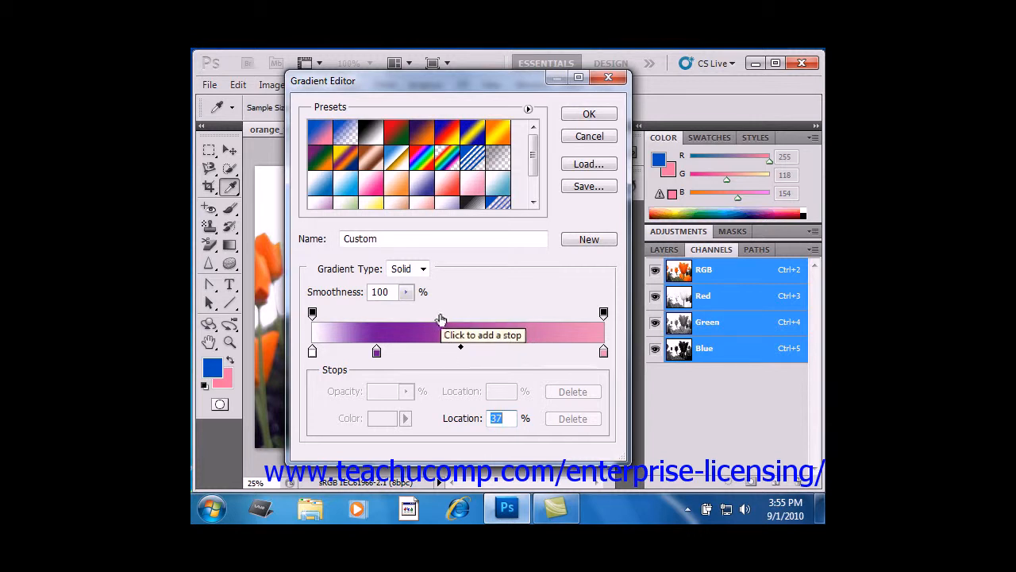
- Add opacity stops at 43% and 64% above the gradient and delete the one at 64%
left_click(439, 314)
left_click(498, 315)
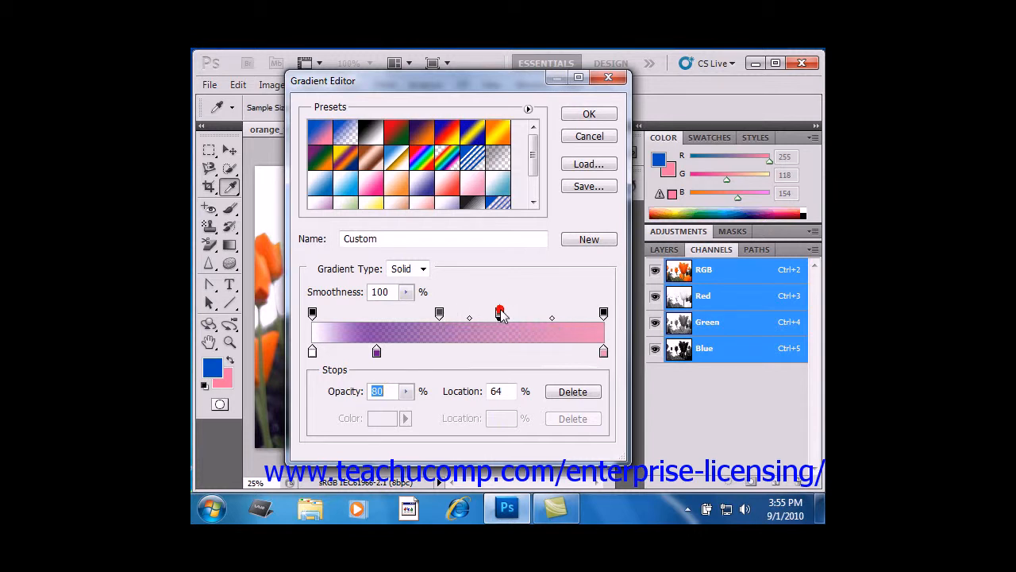
left_click(556, 393)
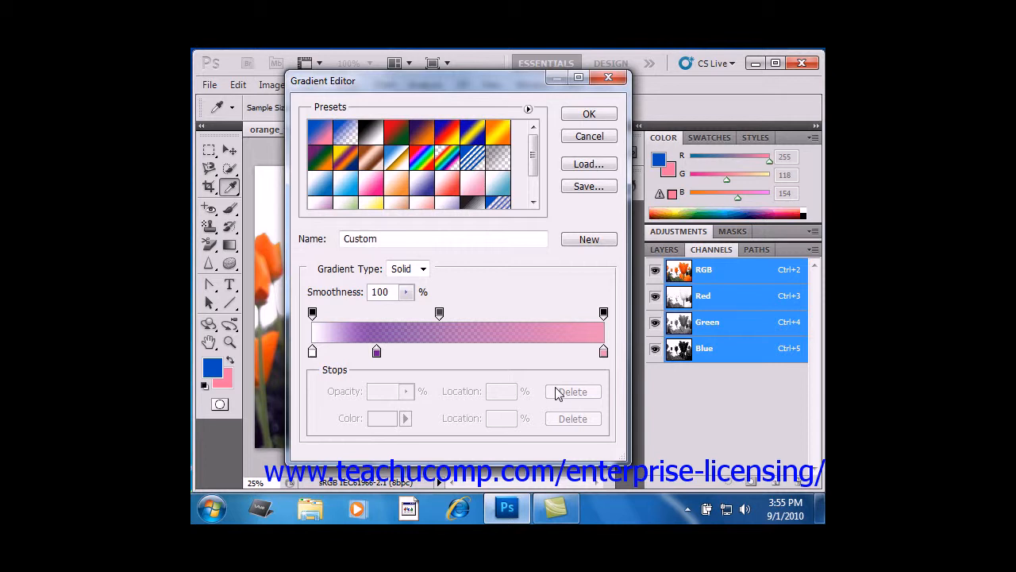
- Set the opacity of the 43% opacity stop to 92%
left_click(439, 315)
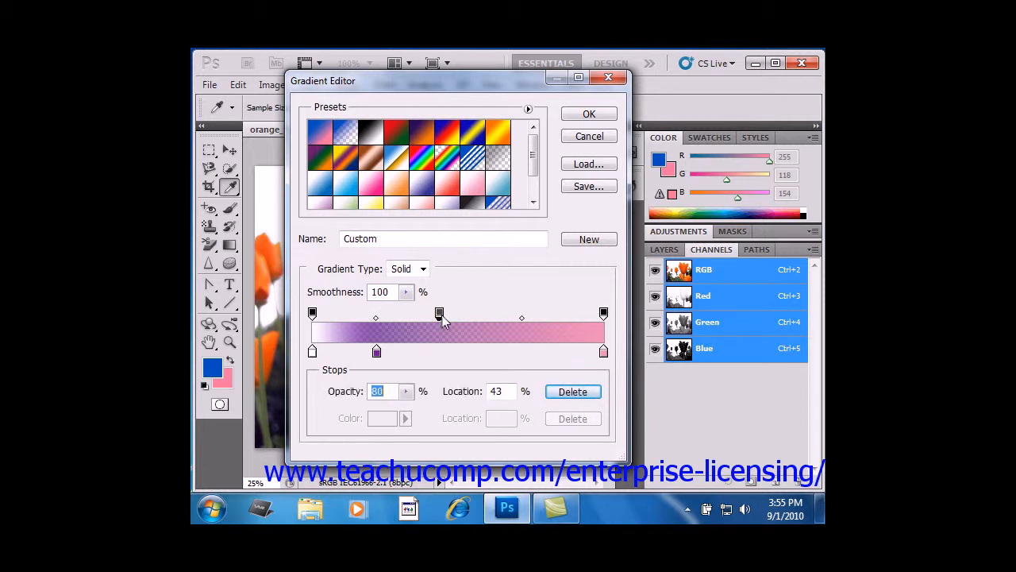
left_click(406, 392)
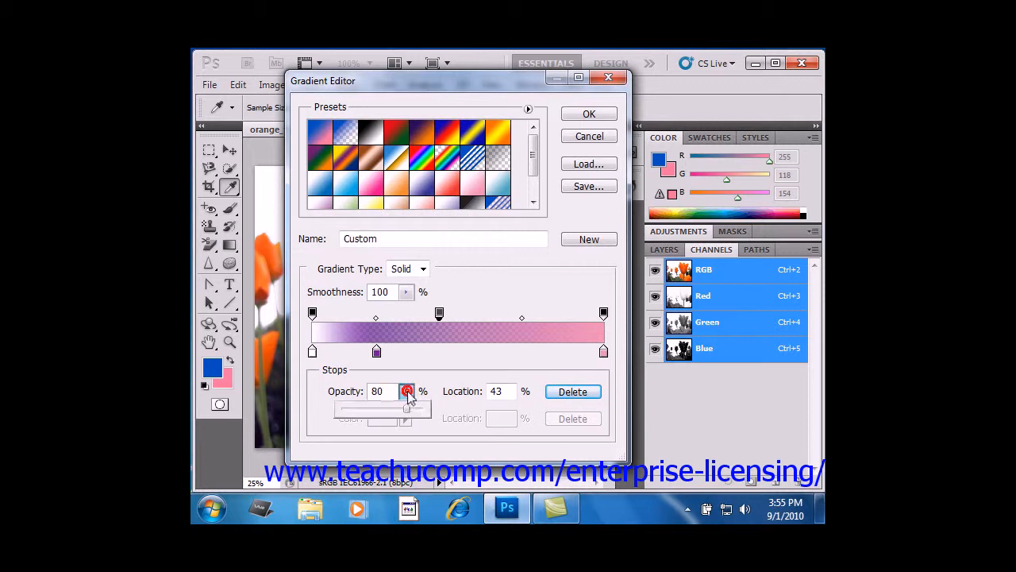
mouse_move(410, 411)
left_mouse_down()
mouse_move(366, 411)
mouse_move(417, 410)
left_mouse_up()
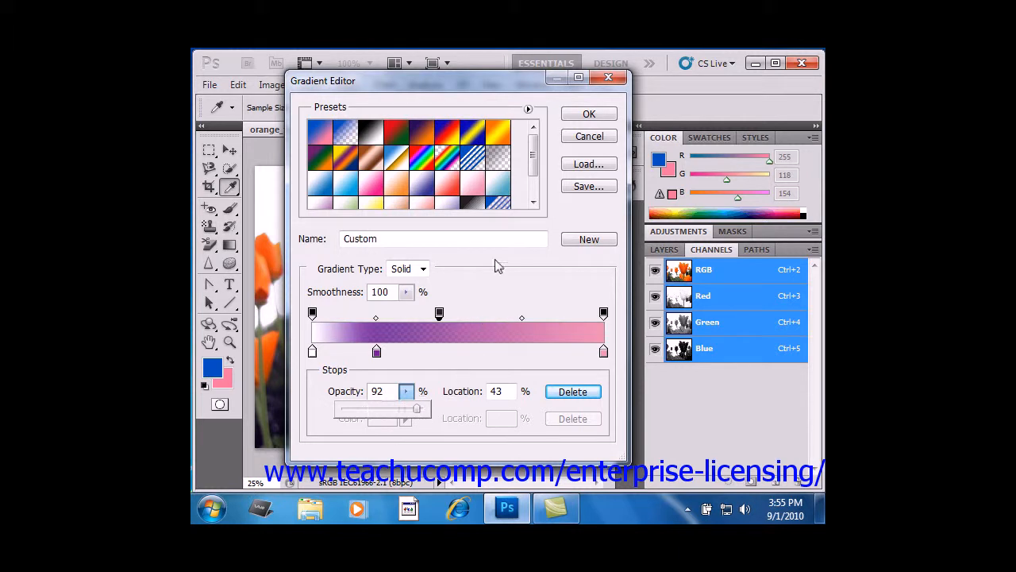
left_click(445, 389)
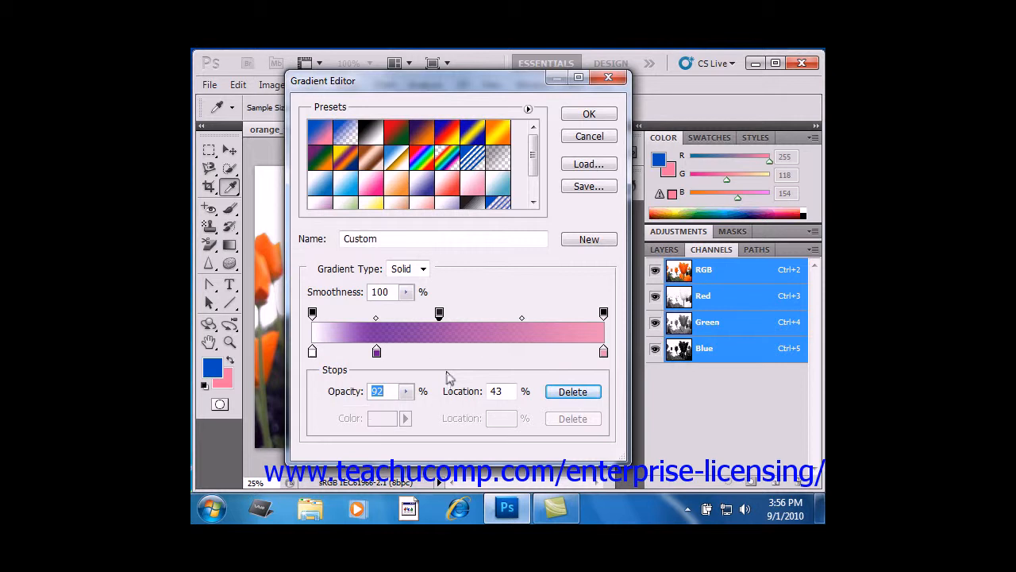
- Switch the gradient type to Noise and set its roughness to 17%
left_click(423, 270)
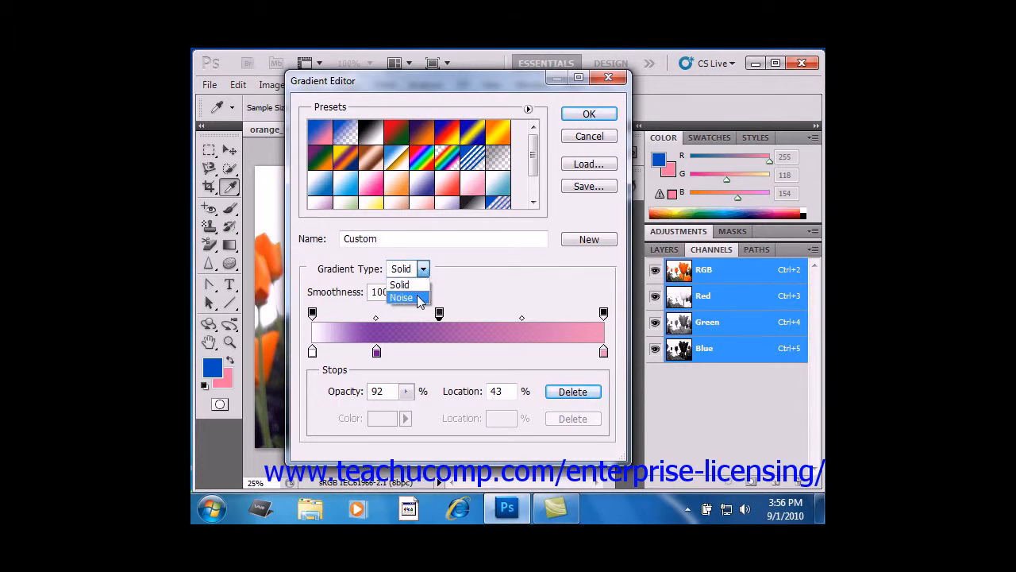
left_click(403, 298)
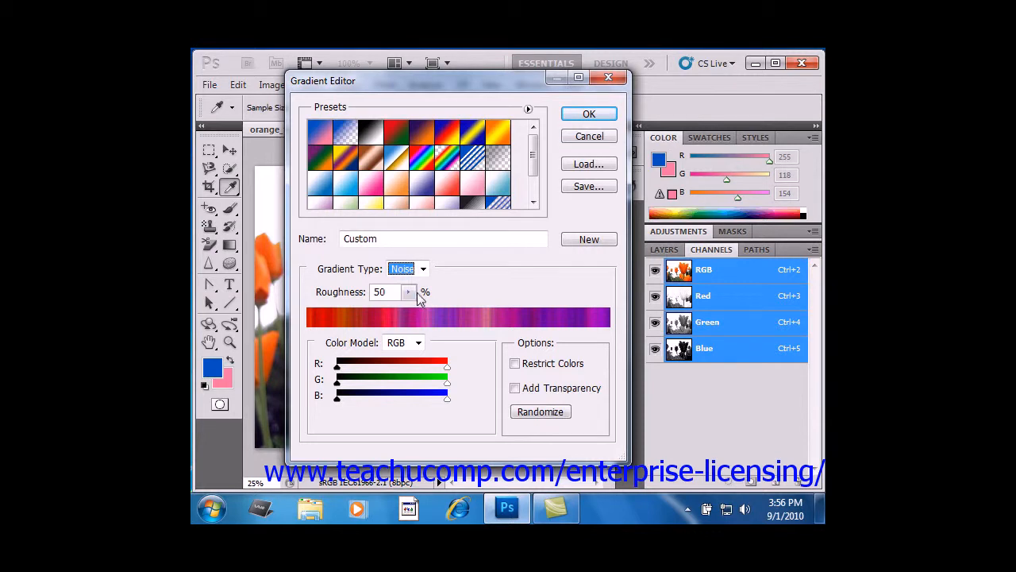
left_click(408, 292)
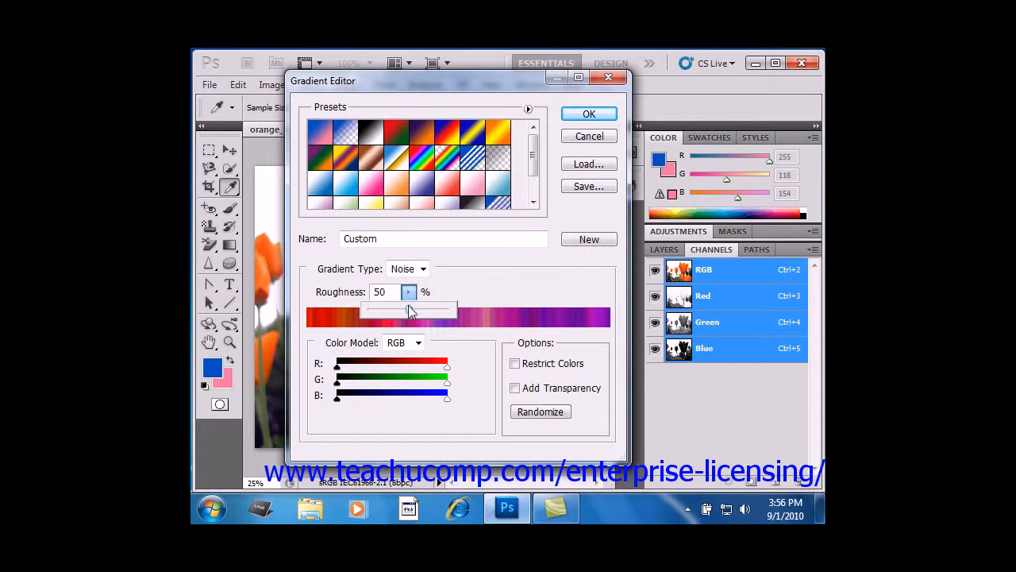
left_click_drag(409, 311, 385, 316)
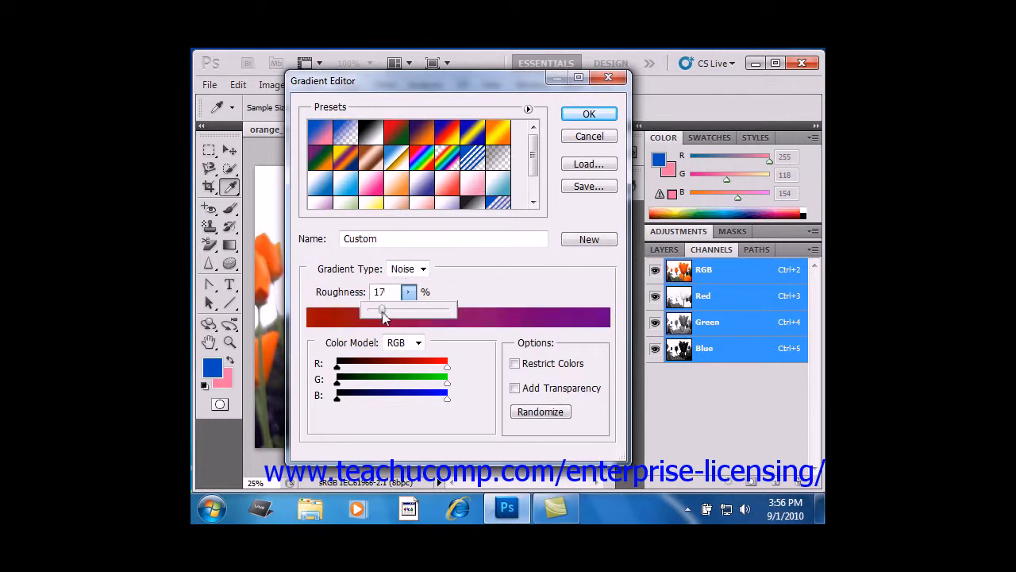
left_click(471, 286)
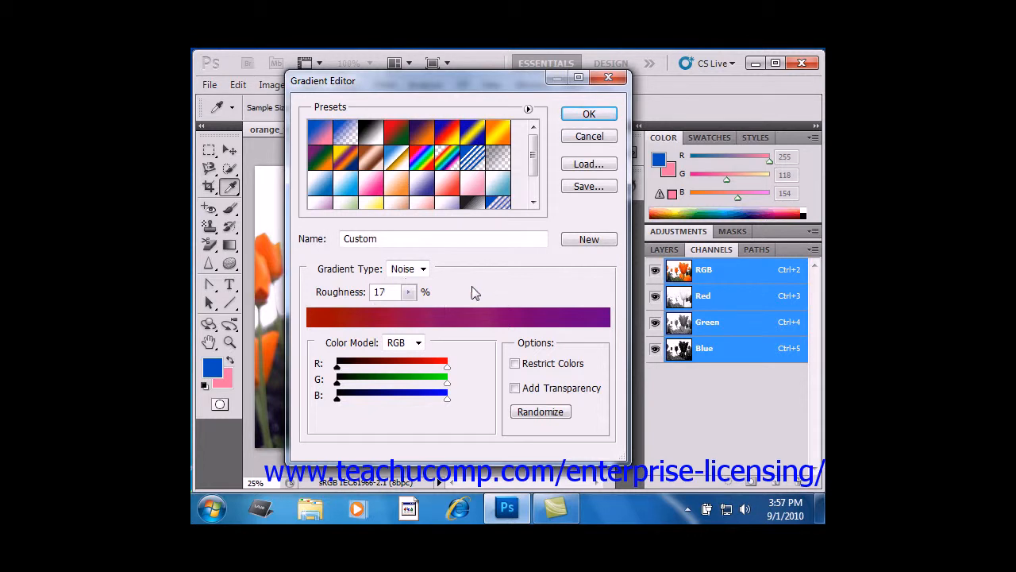
- Keep the RGB colour model for the noise gradient and raise the lower limits of its red, green and blue ranges
left_click(418, 343)
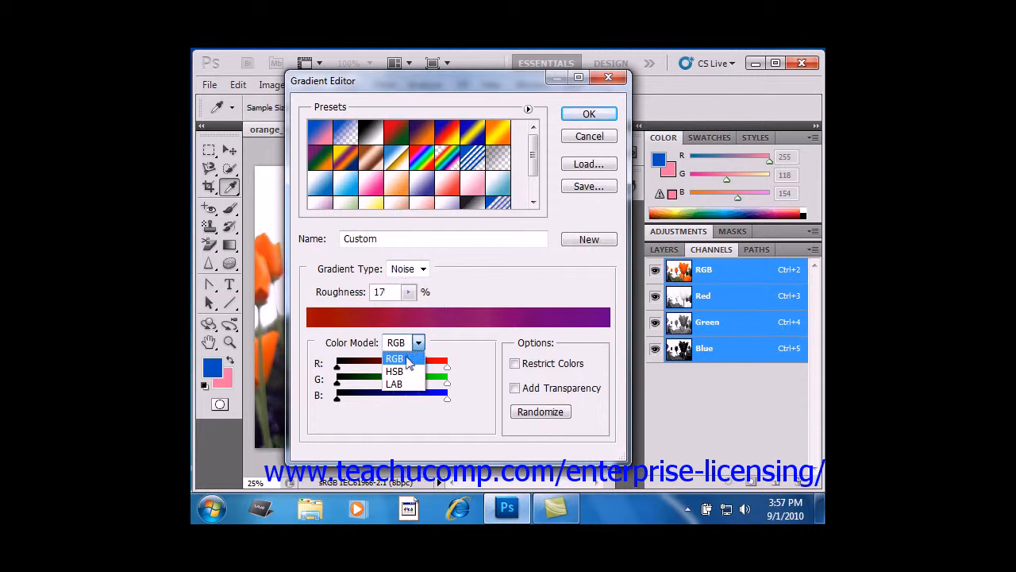
left_click(405, 360)
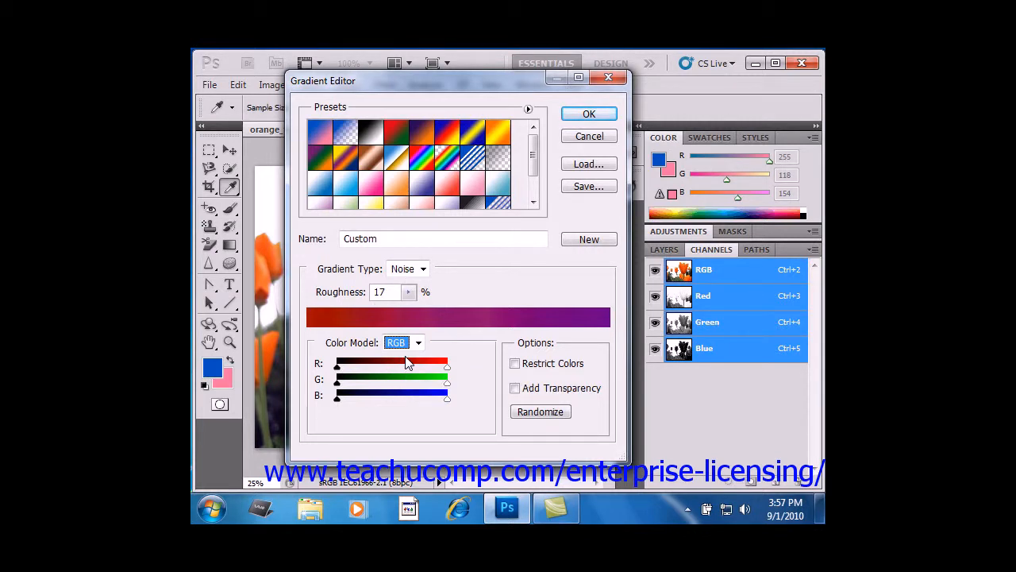
left_click_drag(336, 365, 369, 398)
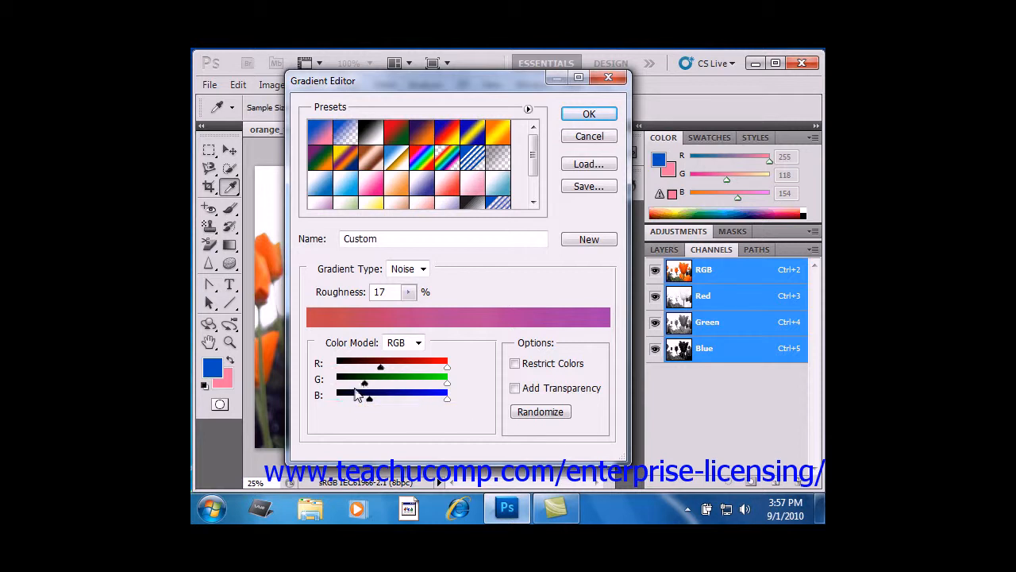
- Try the Restrict Colors and Add Transparency options on the noise gradient, leaving both turned off
left_click(528, 364)
left_click(531, 366)
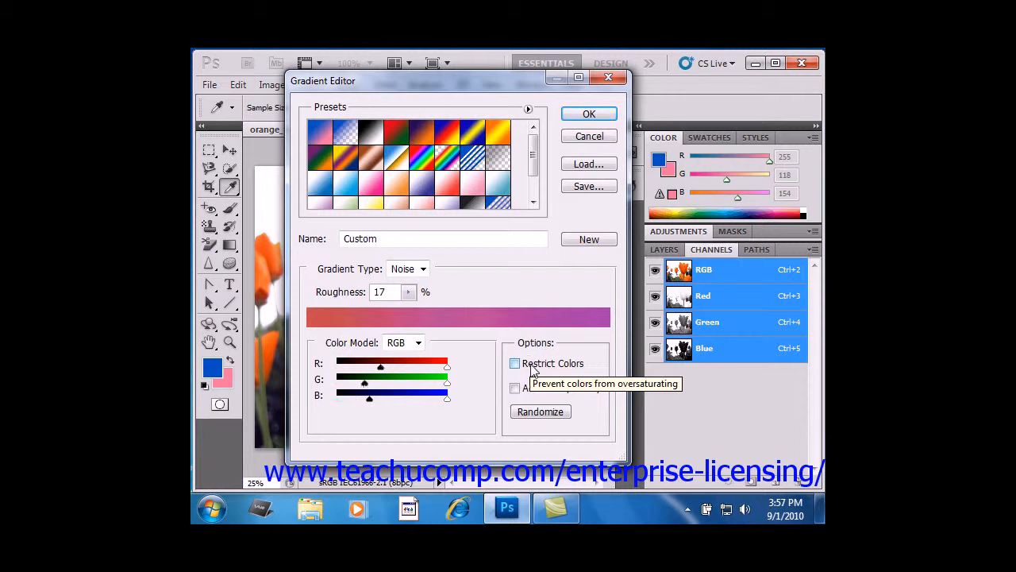
left_click(530, 390)
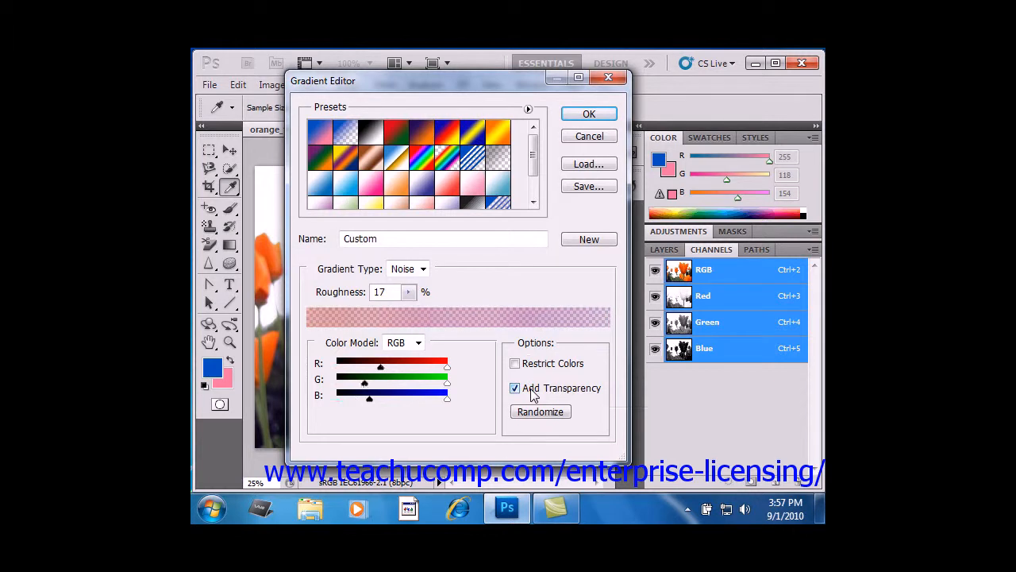
left_click(530, 389)
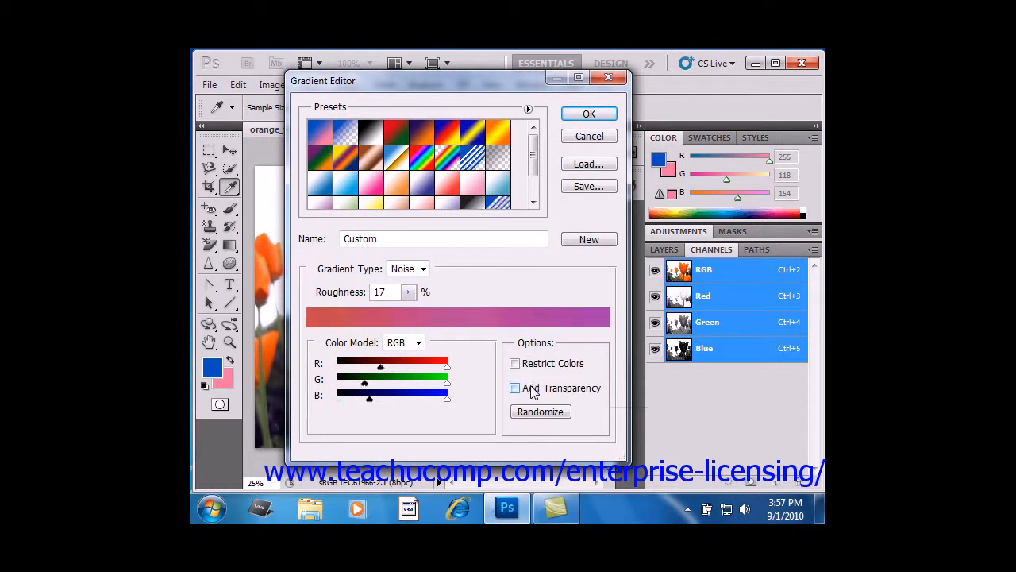
- Change the gradient type back to Solid and accept the custom gradient
left_click(420, 270)
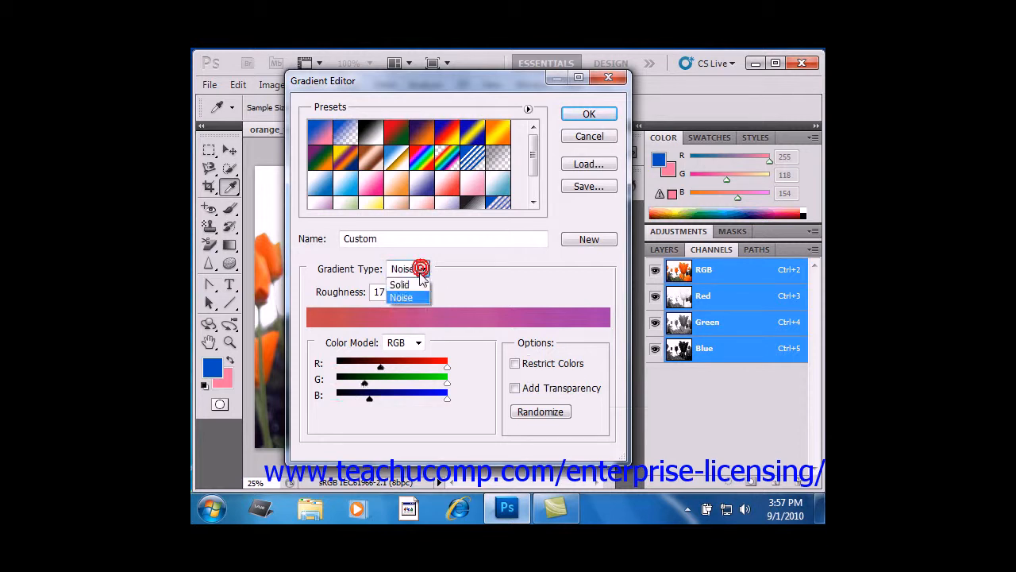
left_click(413, 284)
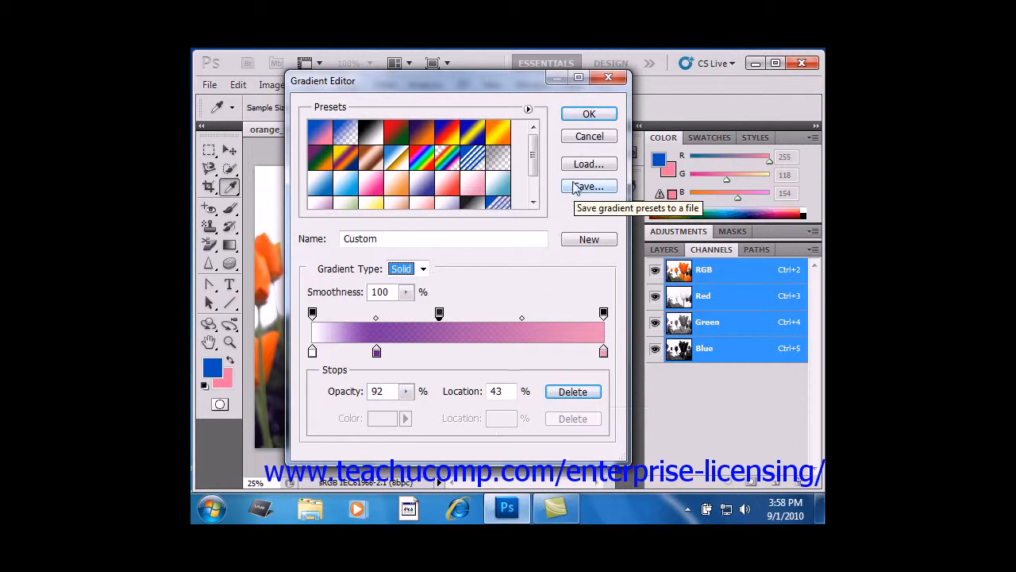
left_click(576, 117)
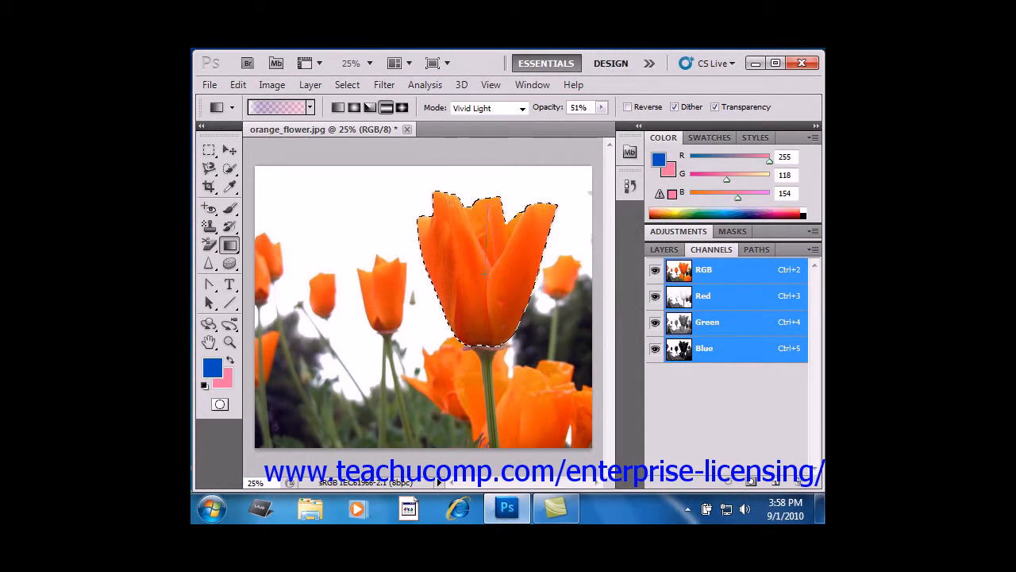
- Apply the custom gradient vertically to the selected tulip, from the top of its petals down to its base
left_click_drag(488, 207, 489, 340)
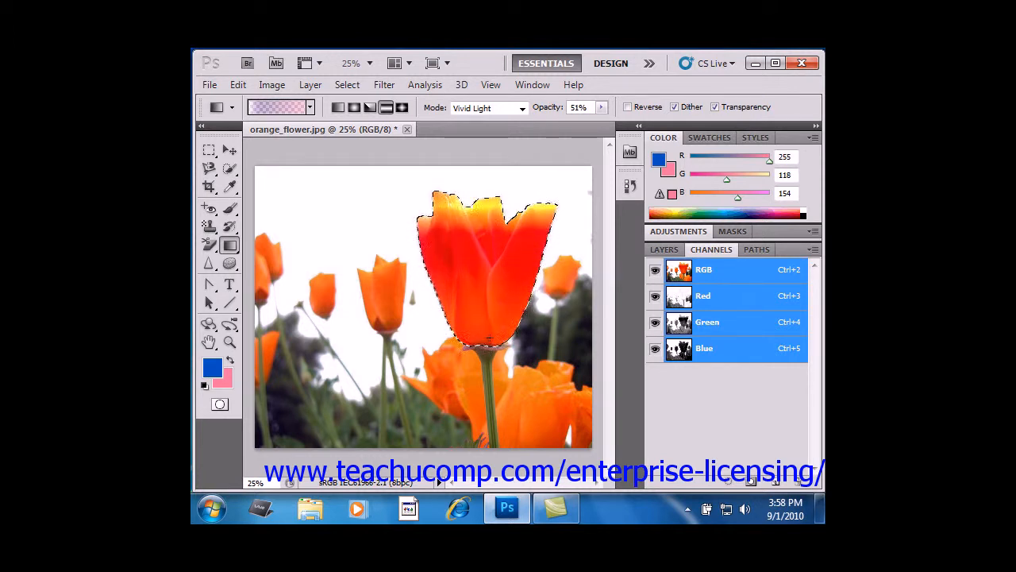